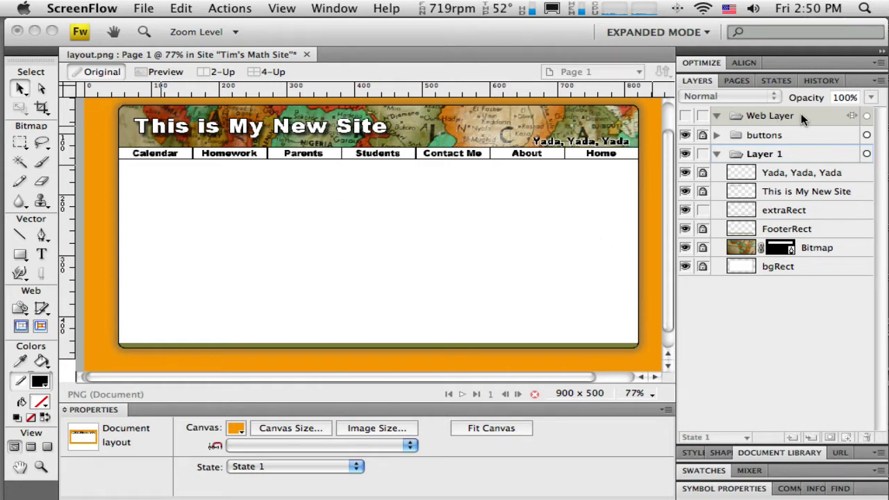
# Bring layout.png to the front and show the Web Layer's slice overlays
pyautogui.click(684, 118)
pyautogui.click(684, 116)
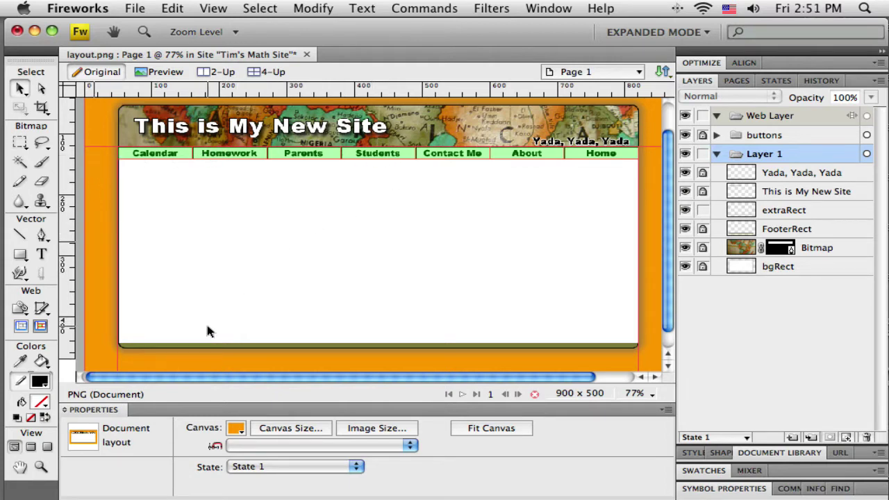
# Fit the canvas to the artwork at 800 x 430, then lock the extraRect and Bitmap layers
pyautogui.click(488, 428)
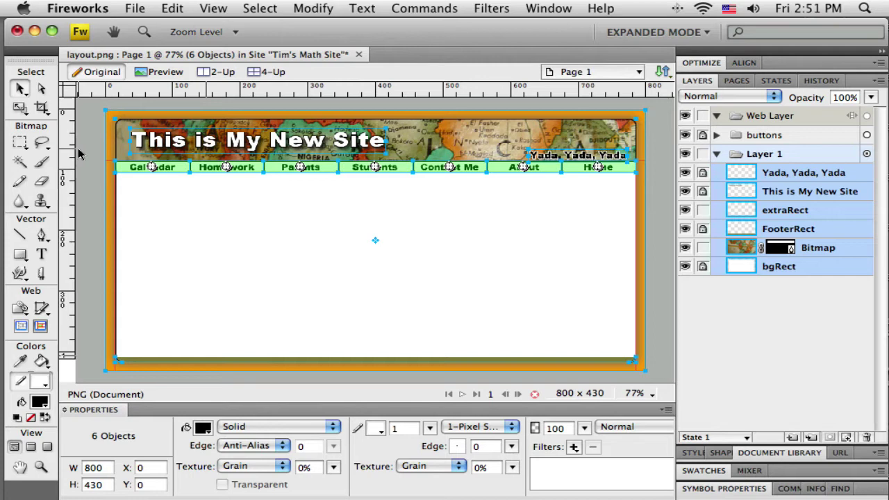
pyautogui.click(89, 149)
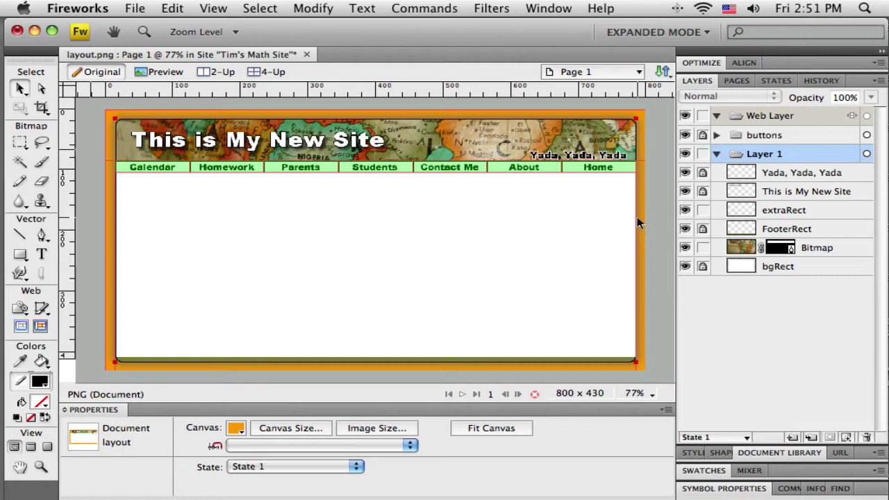
pyautogui.click(703, 210)
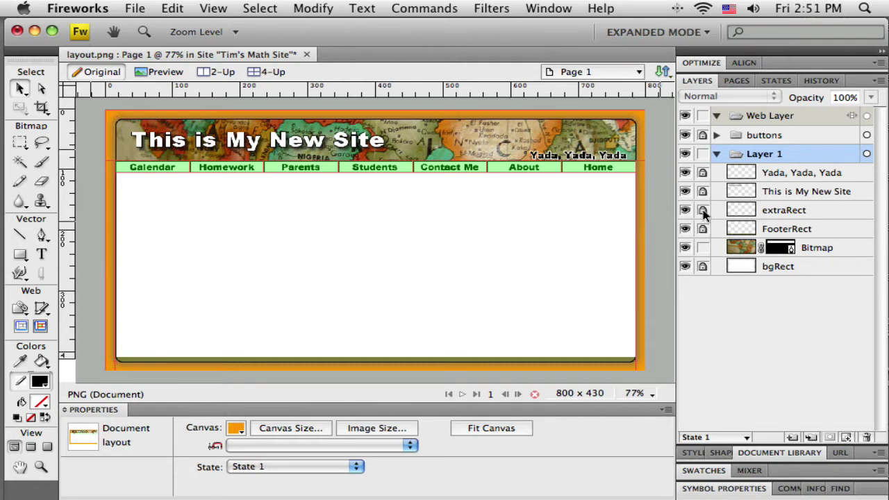
pyautogui.click(702, 248)
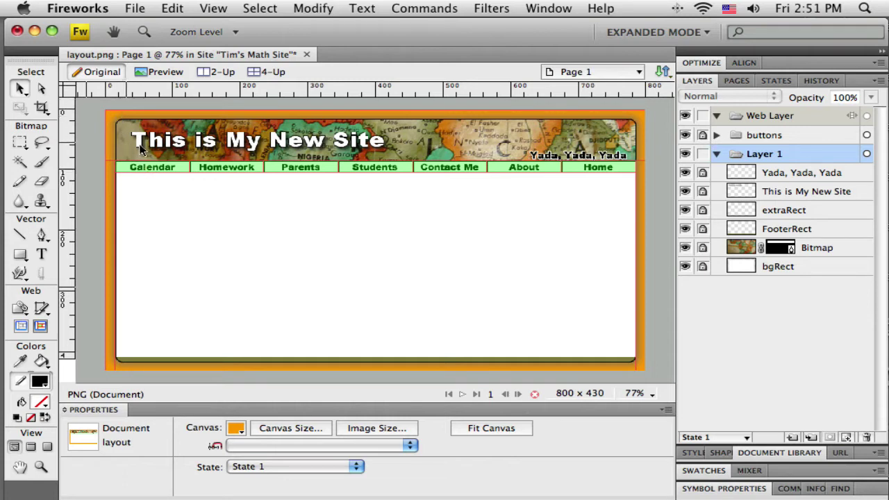
# Draw an 800 x 84 slice over the whole header at 0,0, replacing a mis-drawn trial slice
pyautogui.click(41, 309)
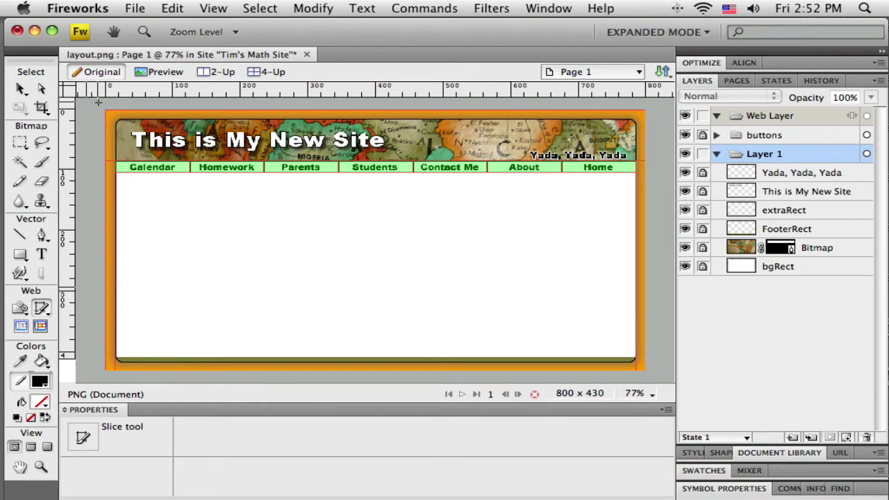
pyautogui.moveTo(104, 111); pyautogui.dragTo(498, 143)
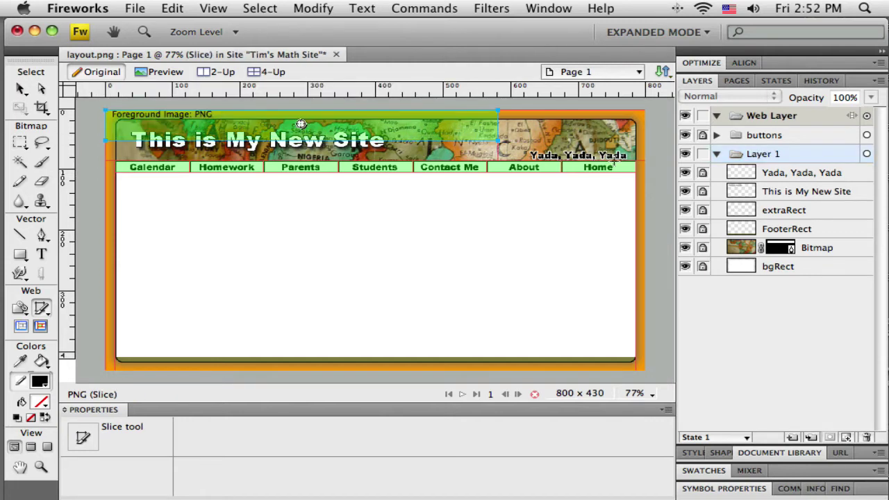
pyautogui.press('Delete')
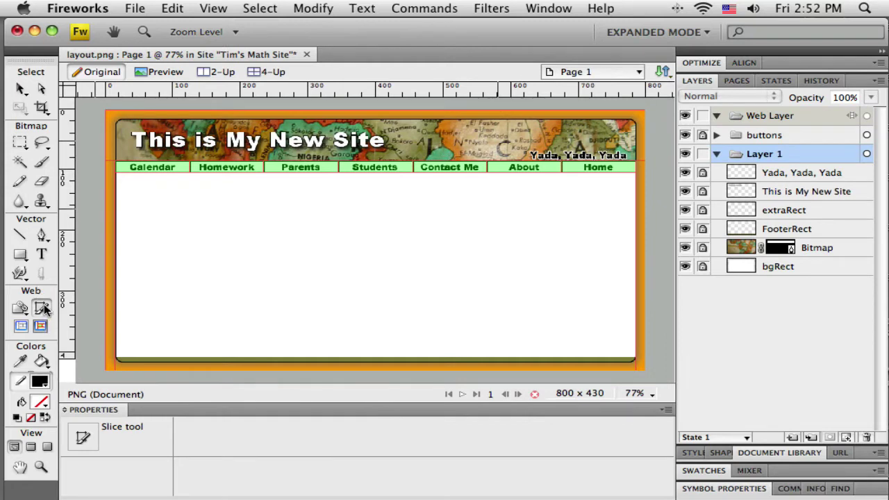
pyautogui.moveTo(105, 109); pyautogui.dragTo(662, 159)
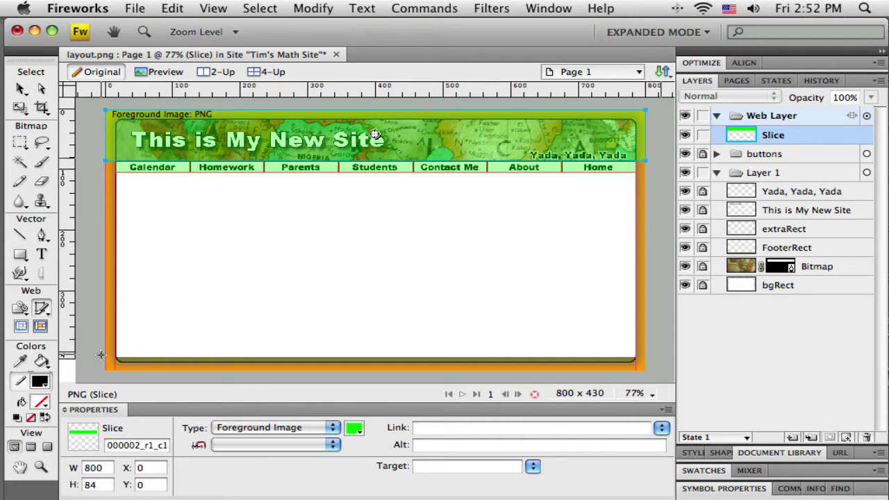
# Draw an 800 x 24 footer slice at Y 406 and zoom in on its left end
pyautogui.moveTo(100, 355); pyautogui.dragTo(678, 368)
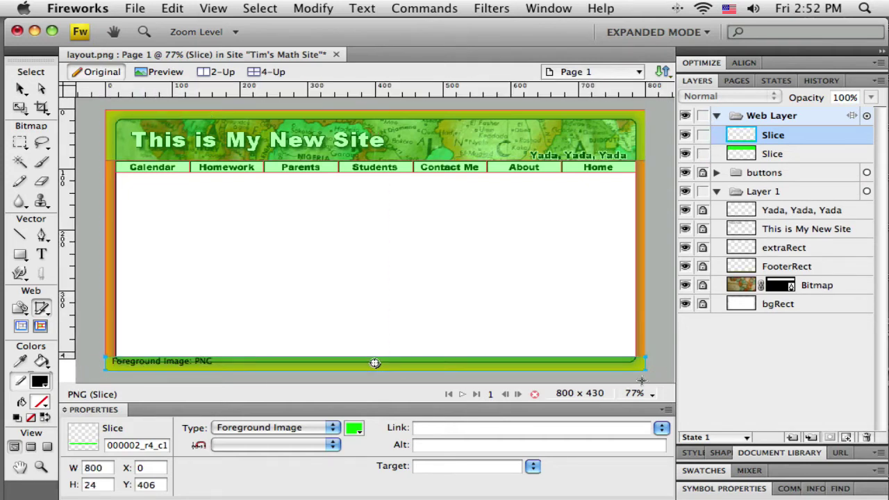
pyautogui.click(40, 470)
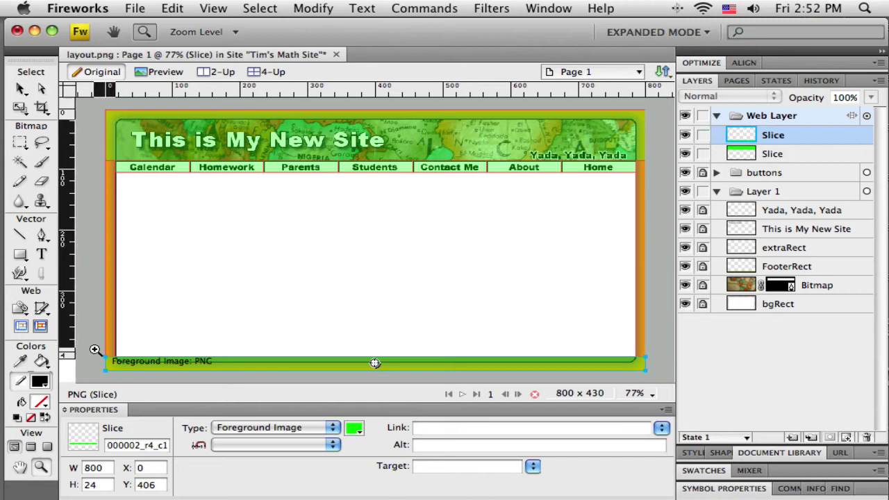
pyautogui.moveTo(94, 350); pyautogui.dragTo(150, 374)
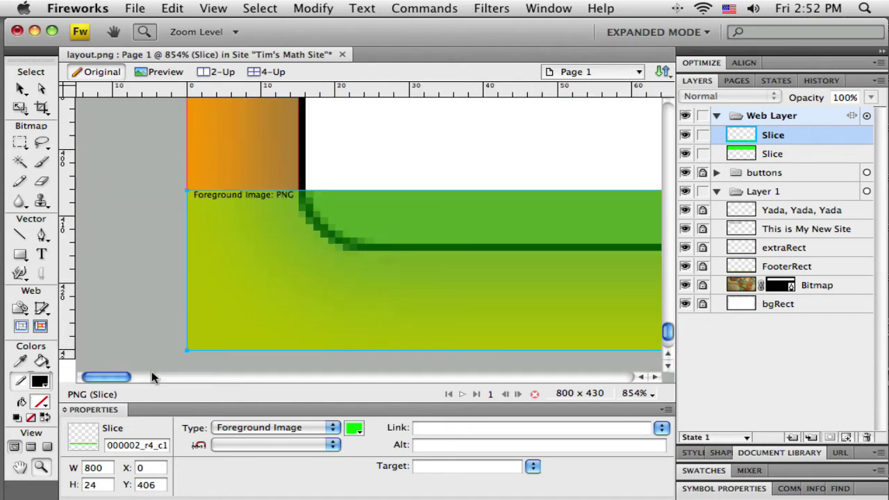
# With the Pointer tool, scroll around the magnified canvas to inspect the footer slice's edges
pyautogui.click(20, 89)
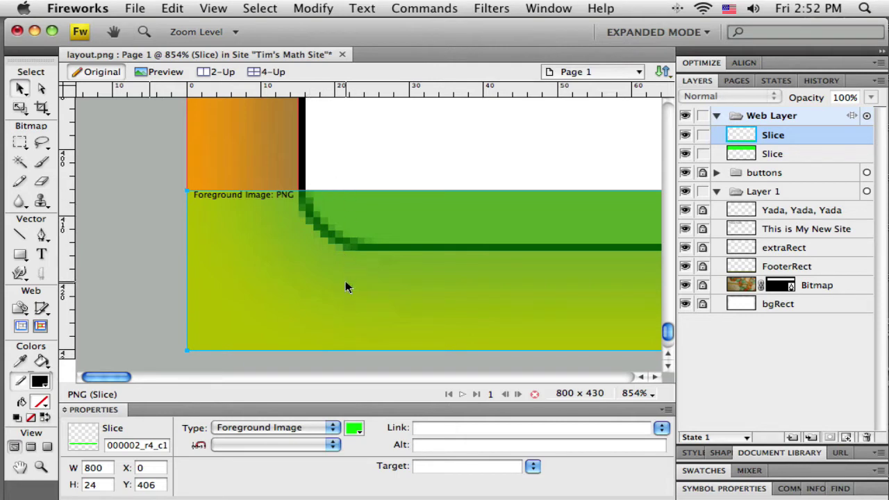
pyautogui.scroll(1, 345, 281)
pyautogui.scroll(3, 345, 285)
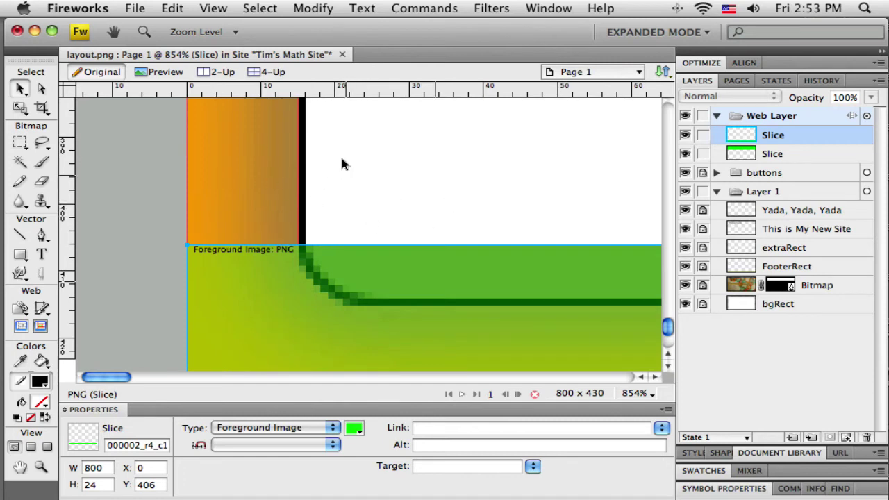
pyautogui.scroll(5, 366, 197)
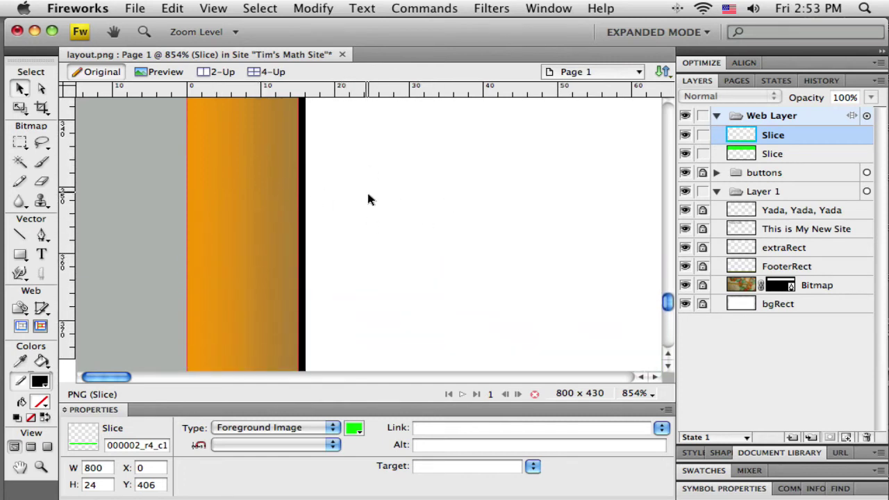
pyautogui.scroll(10, 368, 199)
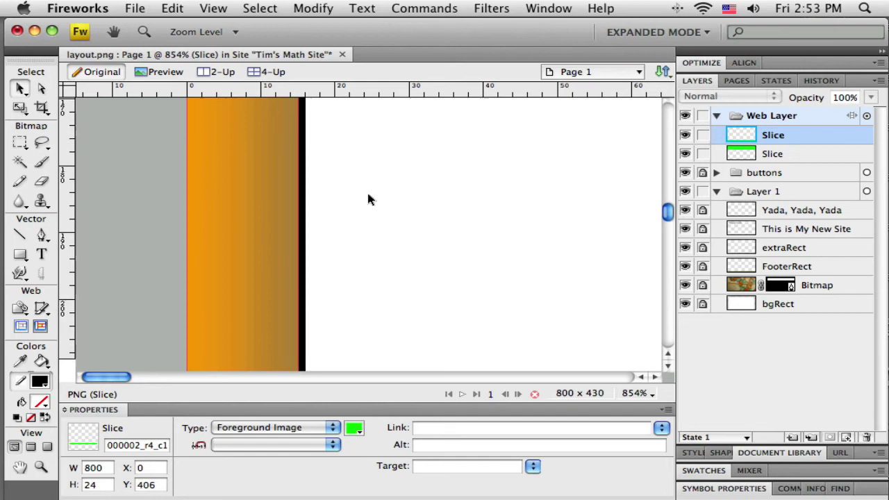
pyautogui.scroll(6, 367, 191)
pyautogui.scroll(-4, 367, 193)
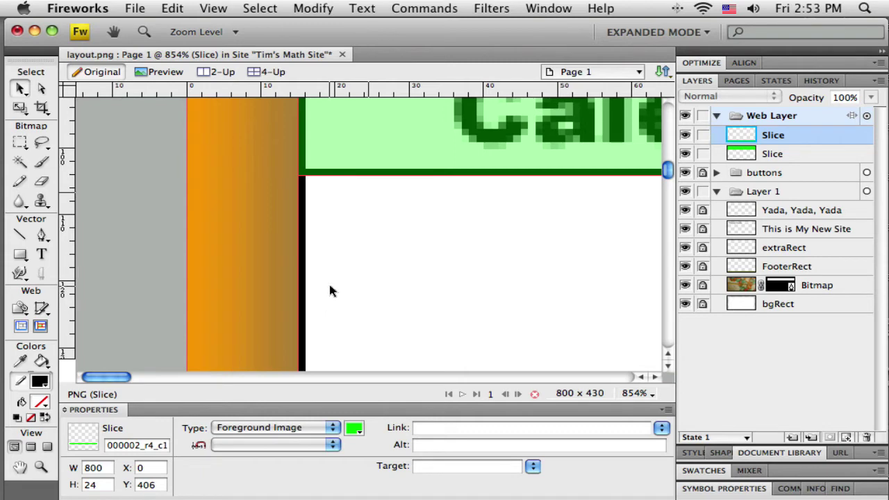
pyautogui.scroll(-3, 340, 278)
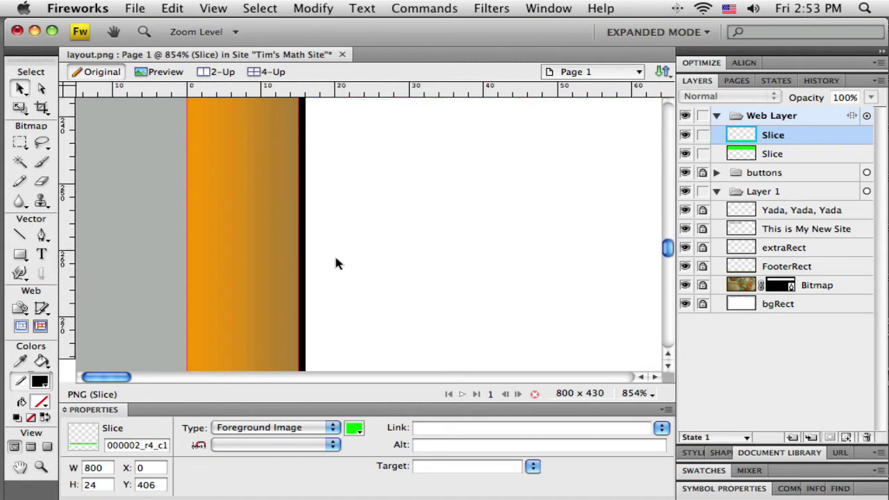
pyautogui.scroll(-10, 335, 253)
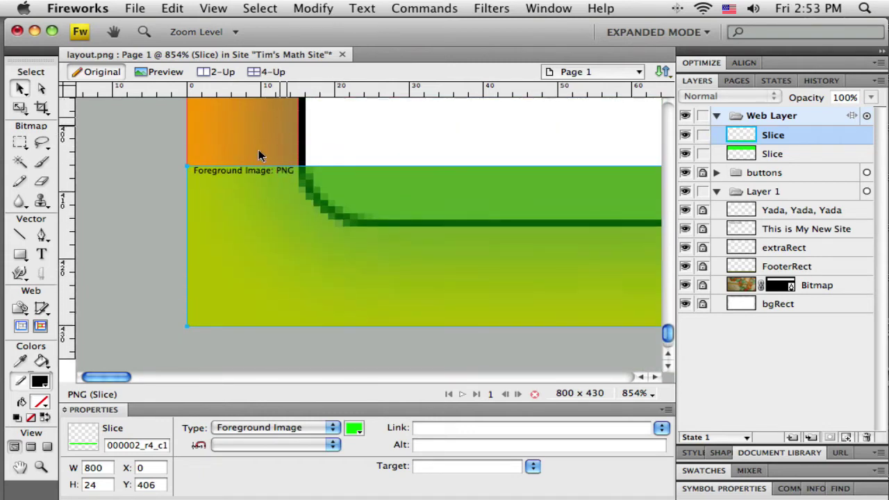
pyautogui.scroll(5, 316, 165)
pyautogui.scroll(-6, 316, 166)
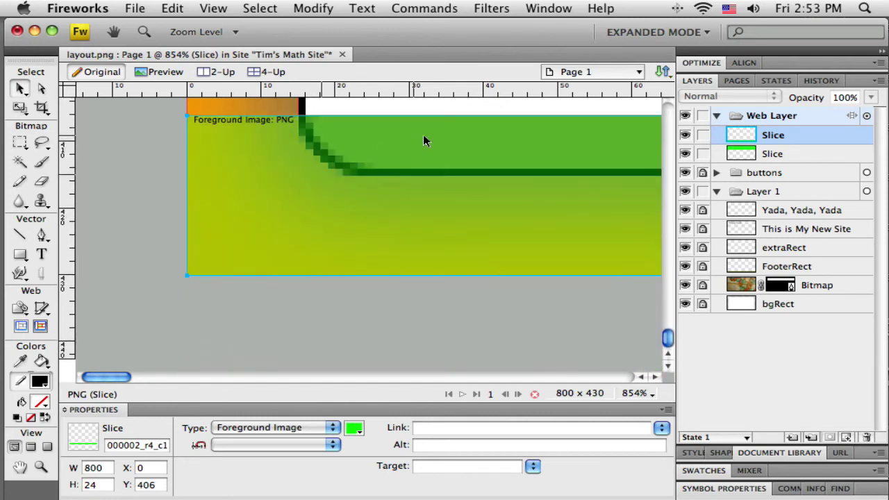
pyautogui.scroll(3, 410, 146)
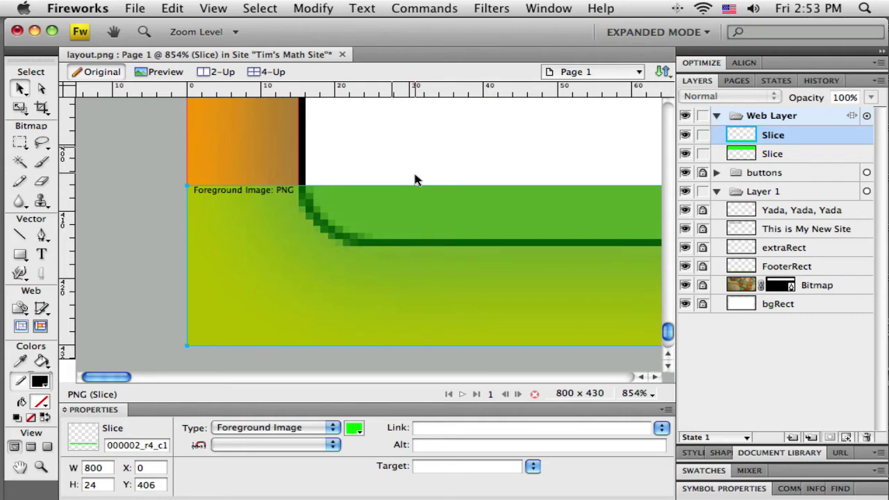
# Zoom out to 66% and draw a slice over the content area between header and footer
pyautogui.click(638, 393)
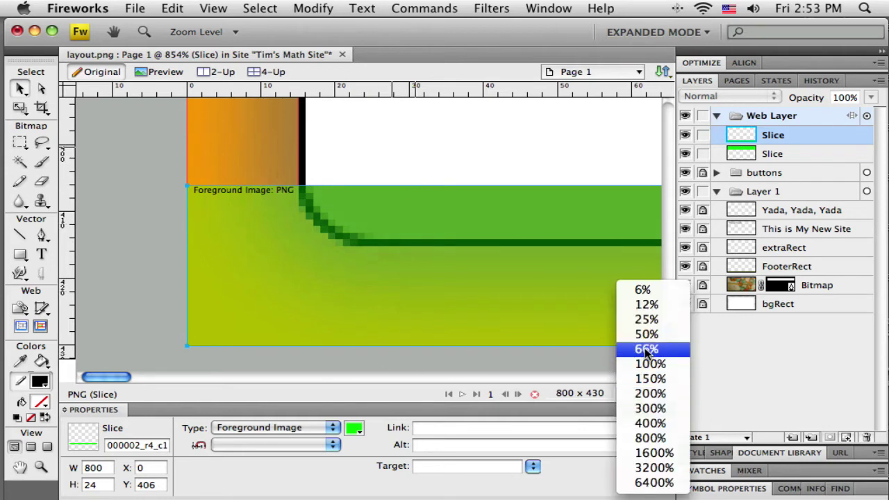
pyautogui.click(645, 348)
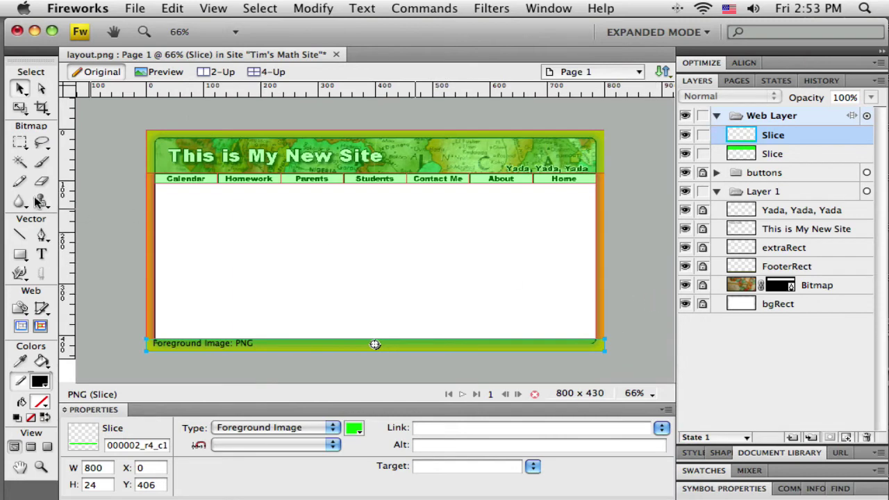
pyautogui.click(41, 308)
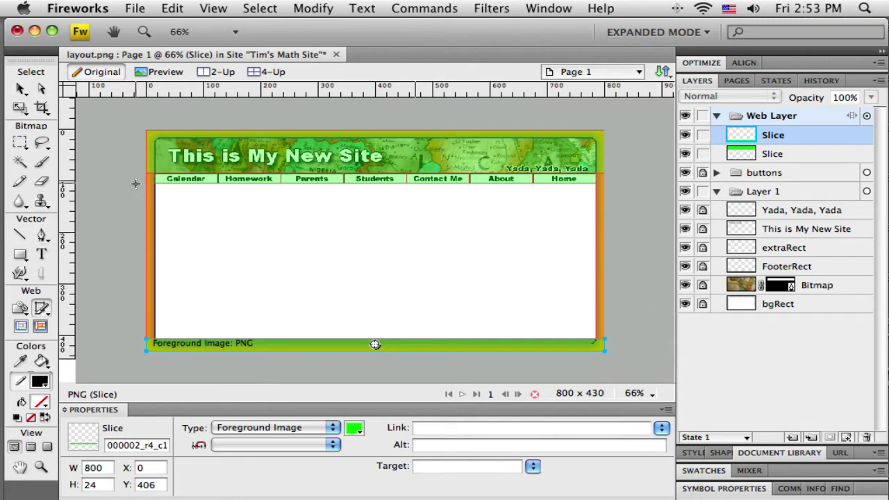
pyautogui.moveTo(135, 184); pyautogui.dragTo(640, 337)
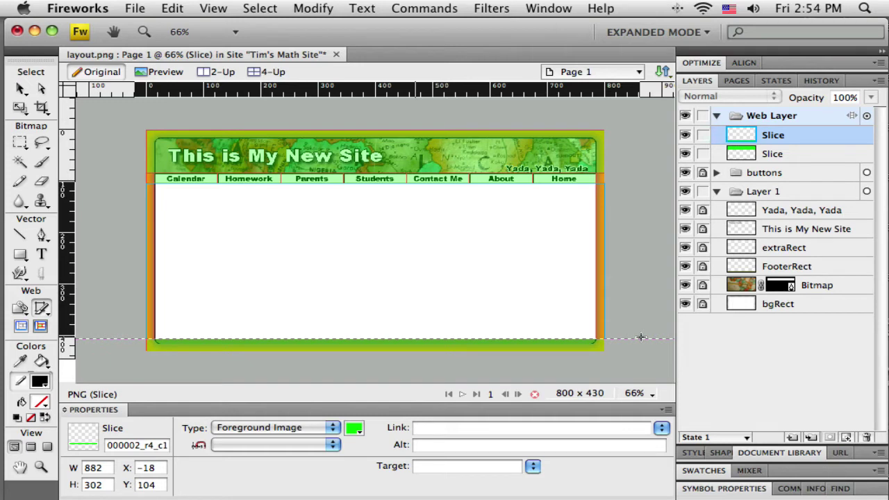
pyautogui.moveTo(640, 337); pyautogui.dragTo(640, 337)
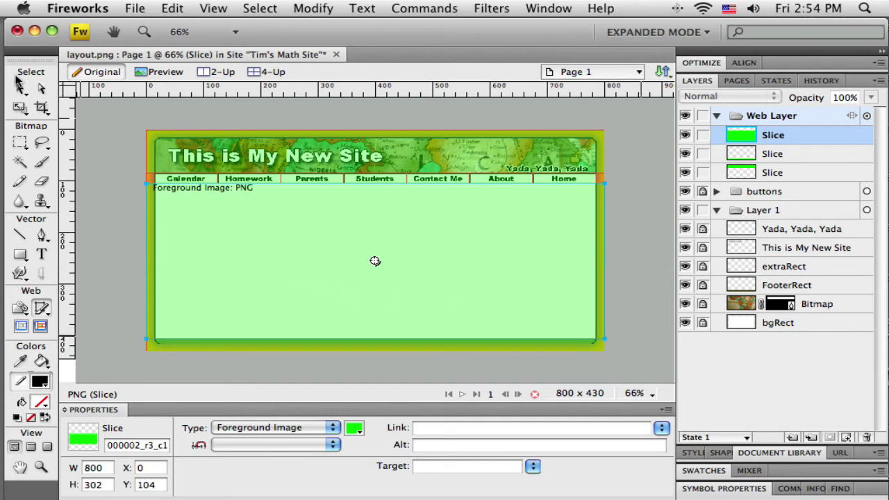
# Check the sizes of the header, content and footer slices by selecting each, then deselect
pyautogui.click(22, 88)
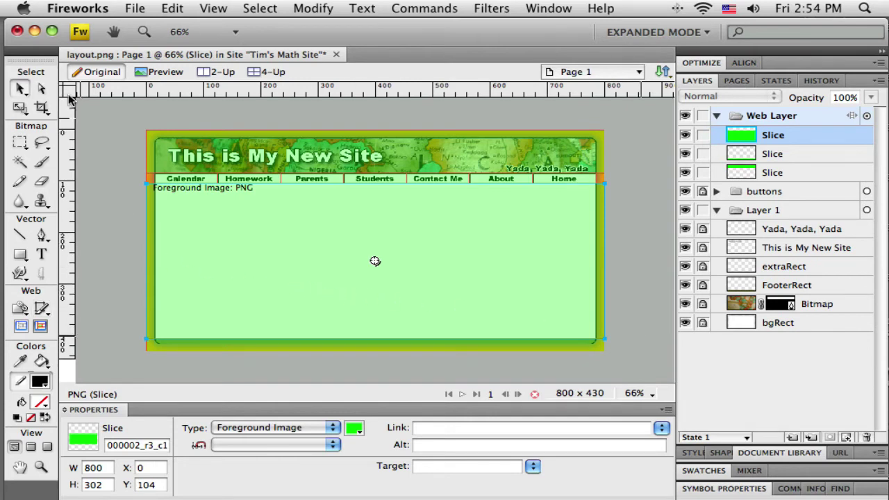
pyautogui.click(113, 108)
pyautogui.click(273, 152)
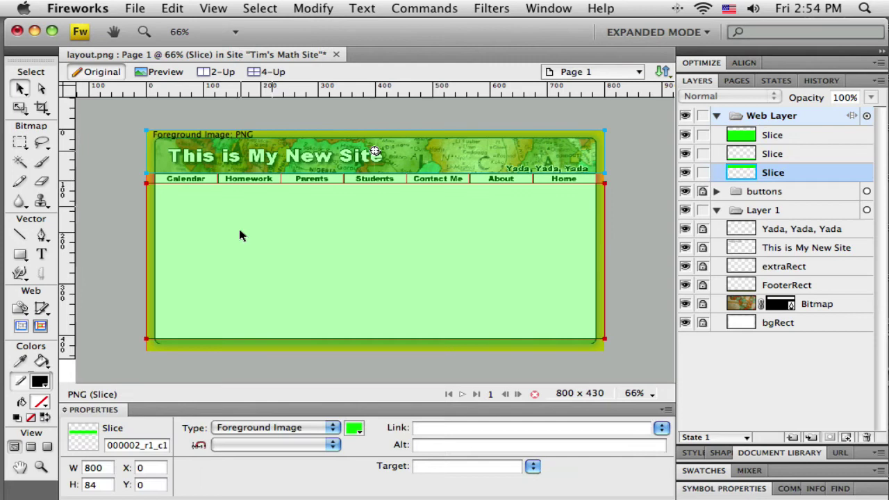
pyautogui.click(257, 255)
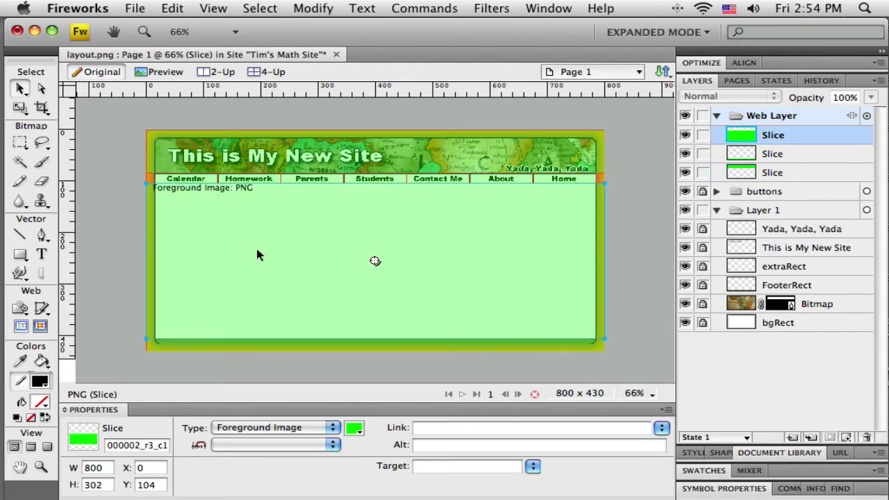
pyautogui.click(252, 345)
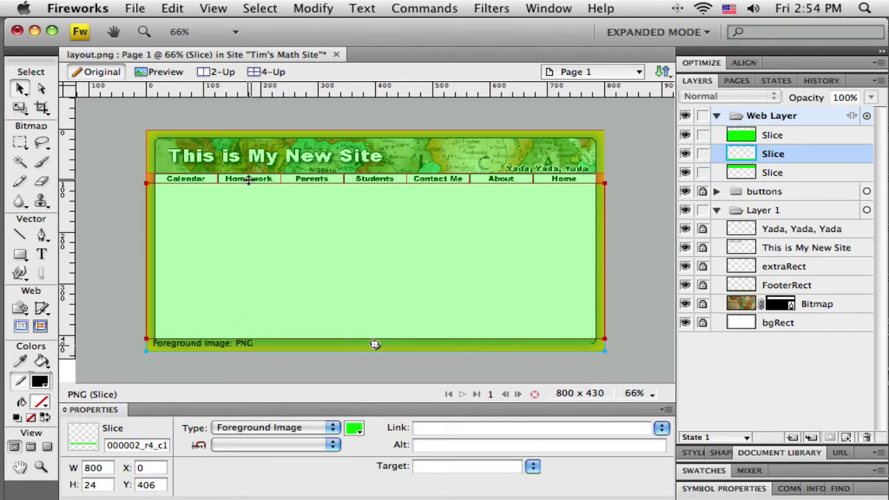
pyautogui.press('super+d')
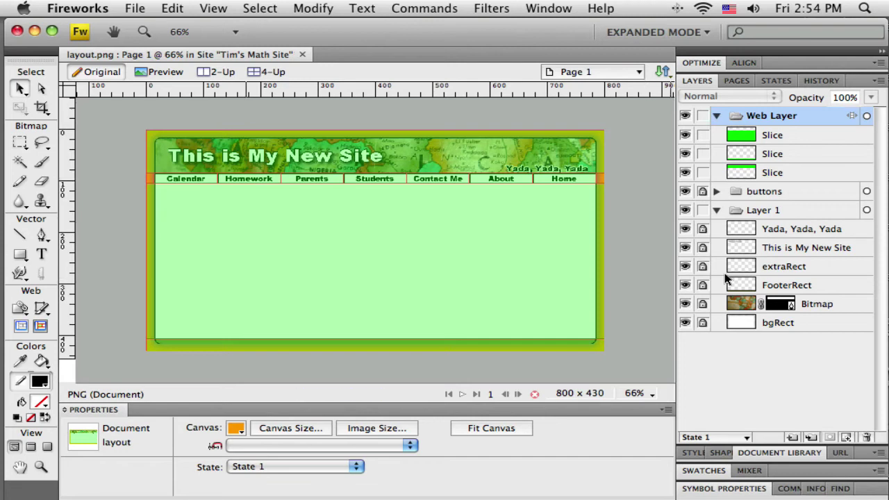
pyautogui.click(365, 279)
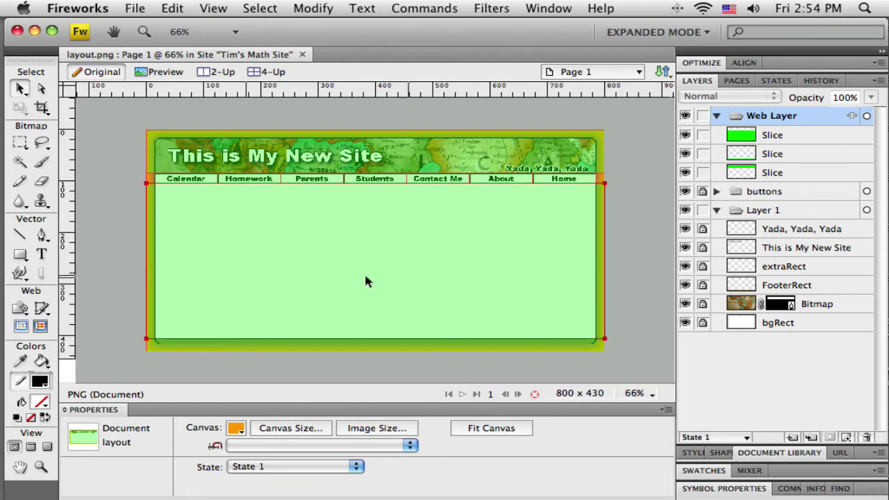
# Zoom in on the page's lower-left corner and scroll across to the right edge to inspect the footer guide
pyautogui.click(41, 467)
pyautogui.moveTo(130, 328); pyautogui.dragTo(183, 356)
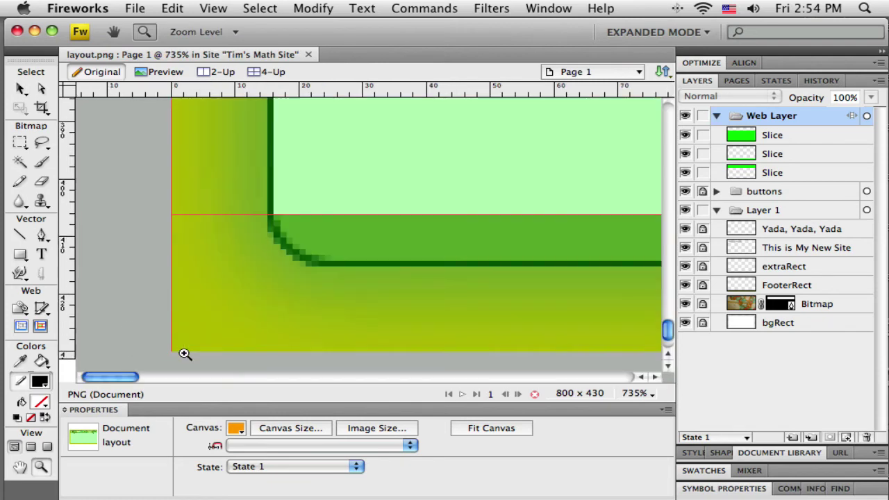
pyautogui.scroll(5, 238, 266)
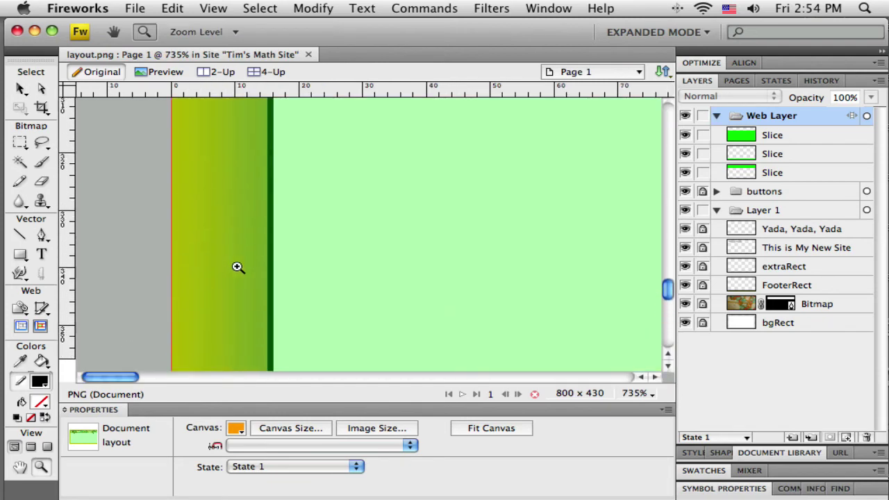
pyautogui.scroll(5, 238, 267)
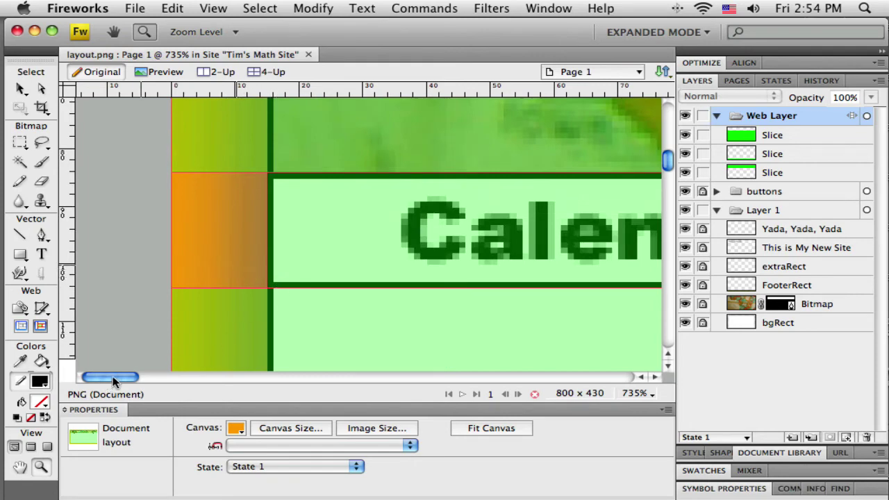
pyautogui.moveTo(111, 377); pyautogui.dragTo(623, 393)
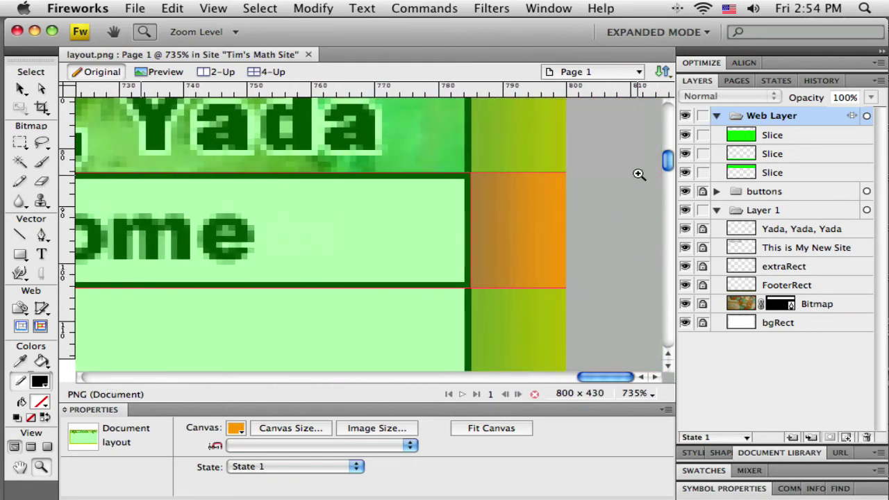
pyautogui.moveTo(668, 161); pyautogui.dragTo(655, 327)
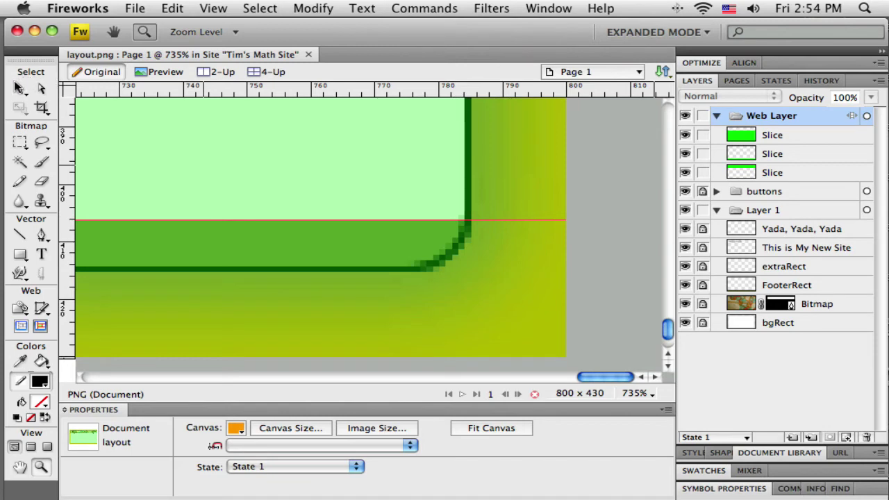
pyautogui.click(20, 91)
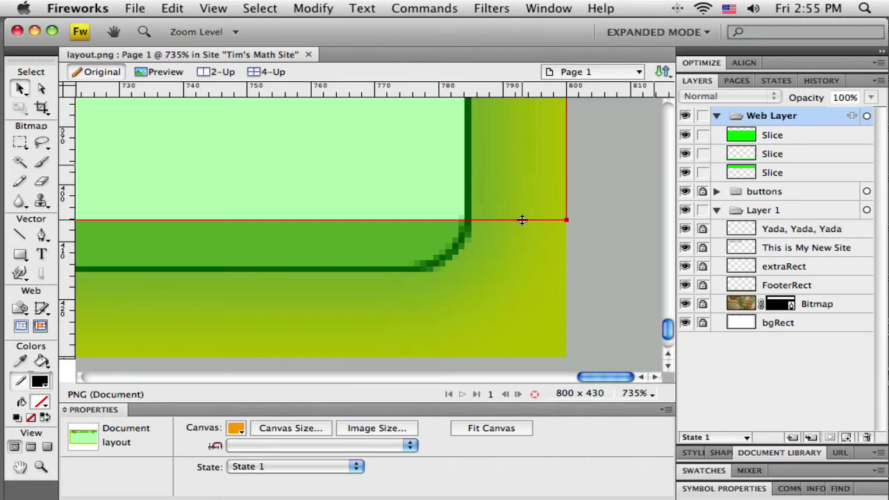
# Nudge the slice guide above the footer up slightly and scroll the canvas back to the left
pyautogui.moveTo(522, 219); pyautogui.dragTo(522, 215)
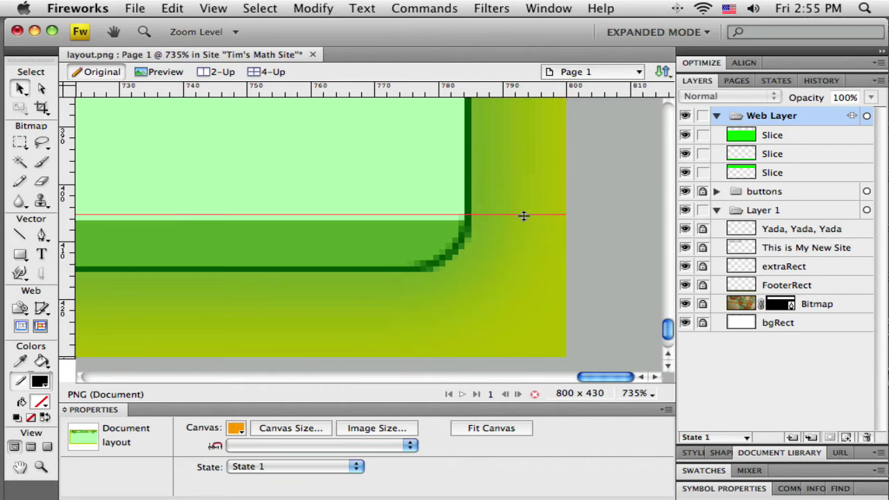
pyautogui.moveTo(623, 374); pyautogui.dragTo(120, 375)
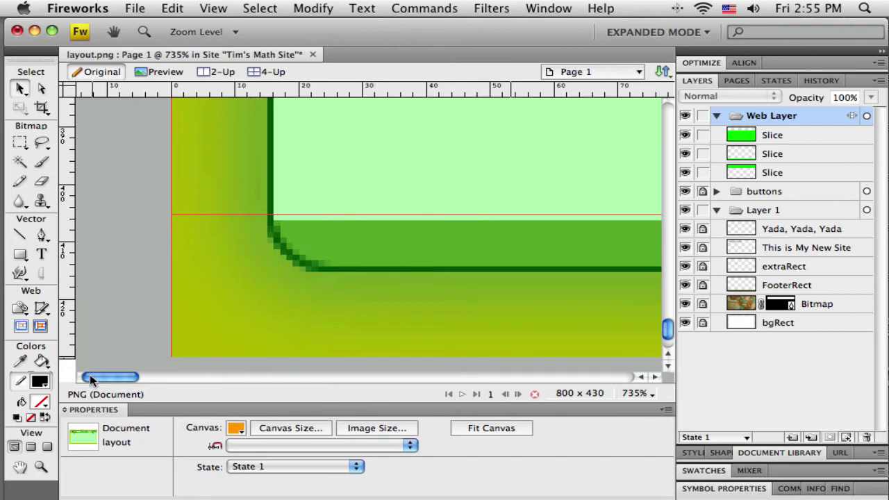
pyautogui.moveTo(90, 374)
pyautogui.mouseDown()
pyautogui.moveTo(152, 376)
pyautogui.moveTo(91, 376)
pyautogui.mouseUp()
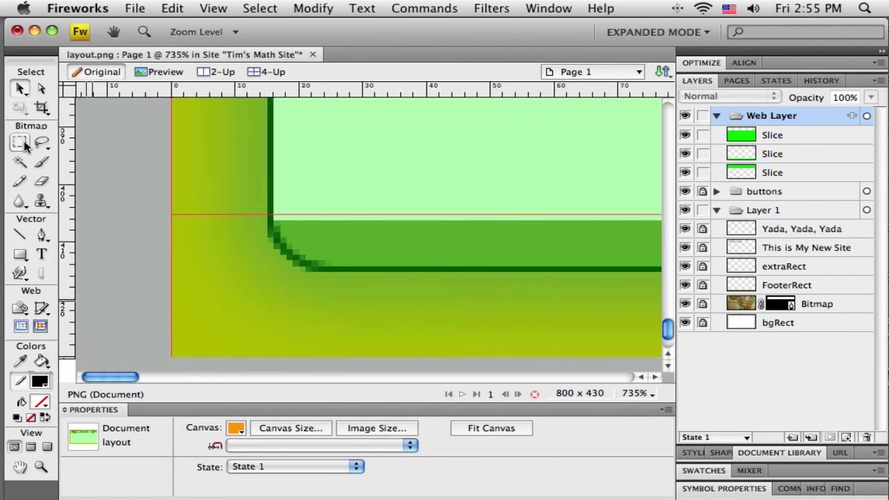
# Zoom back to 66% and select the footer slice, now 800 x 25 at Y 405
pyautogui.click(648, 393)
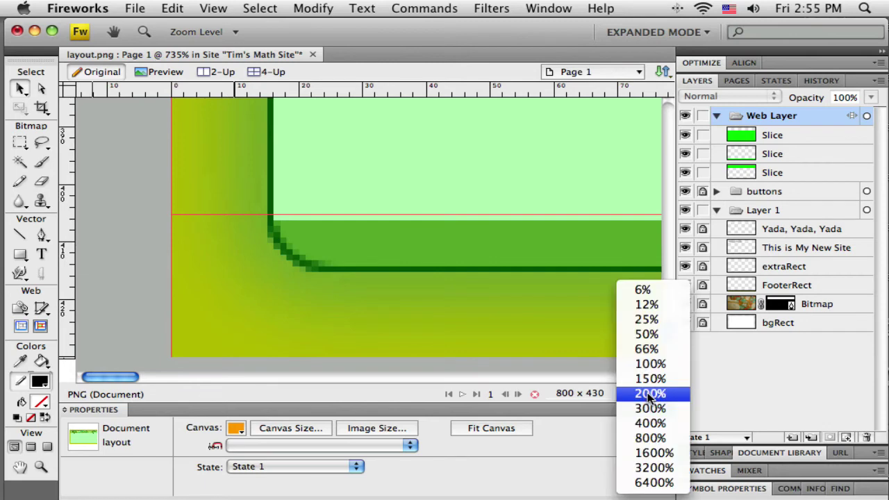
pyautogui.click(652, 349)
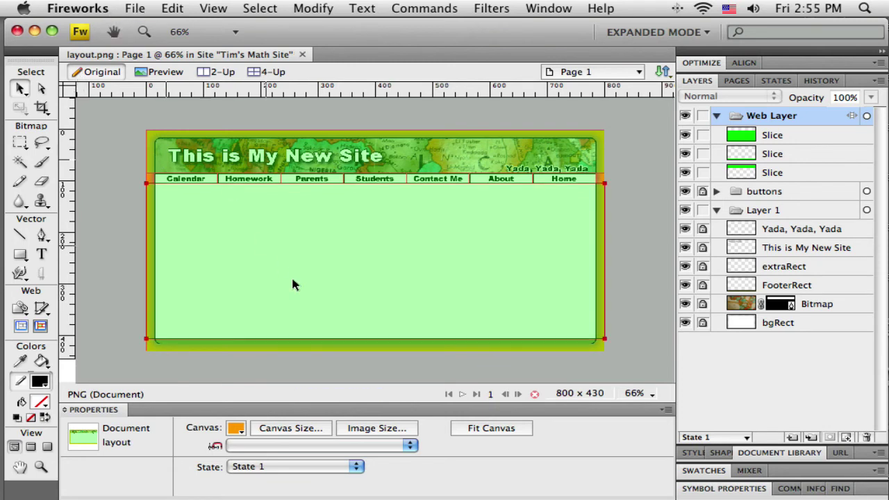
pyautogui.click(330, 344)
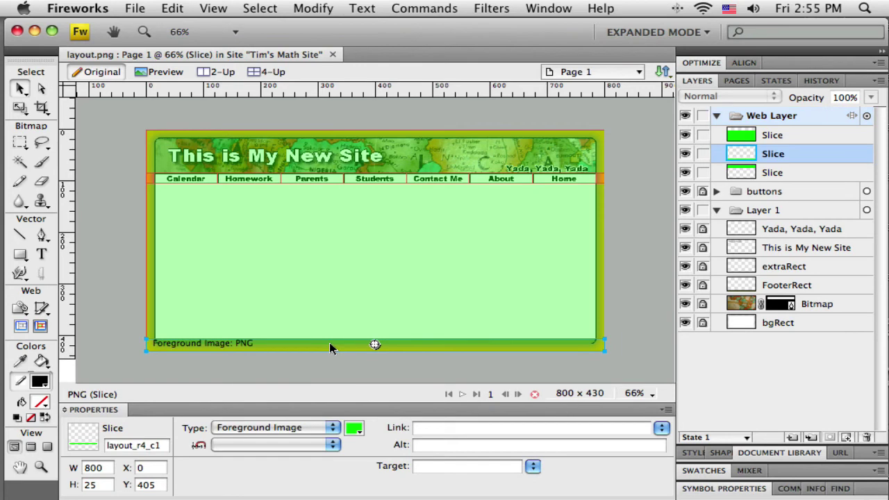
# Start exporting layout.htm and browse to the timsRoot folder on the Desktop
pyautogui.click(132, 10)
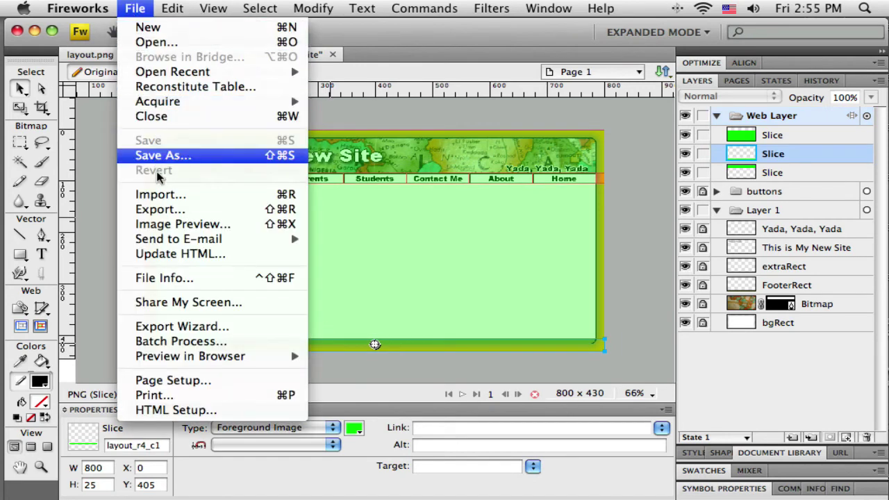
pyautogui.click(159, 211)
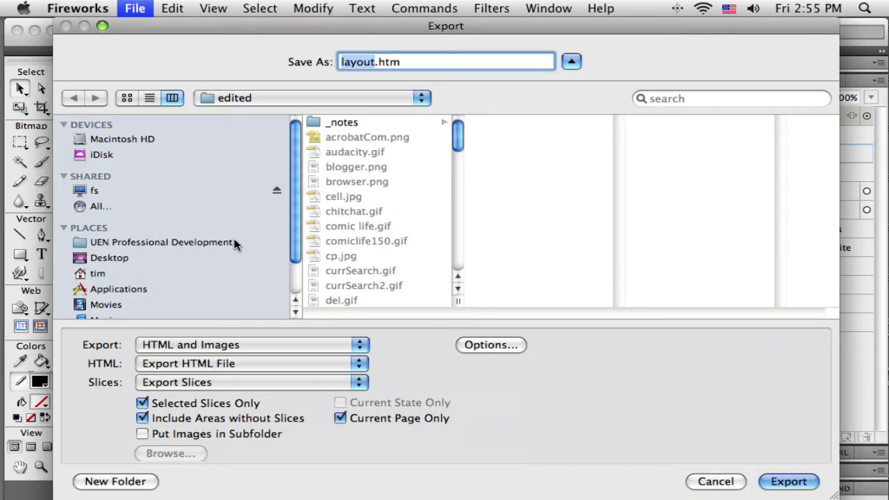
pyautogui.click(109, 258)
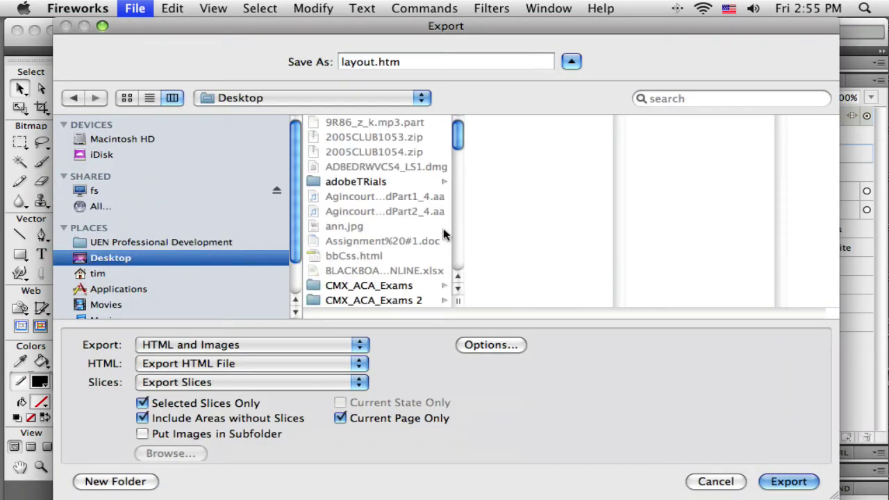
pyautogui.scroll(-4, 395, 237)
pyautogui.scroll(-10, 394, 237)
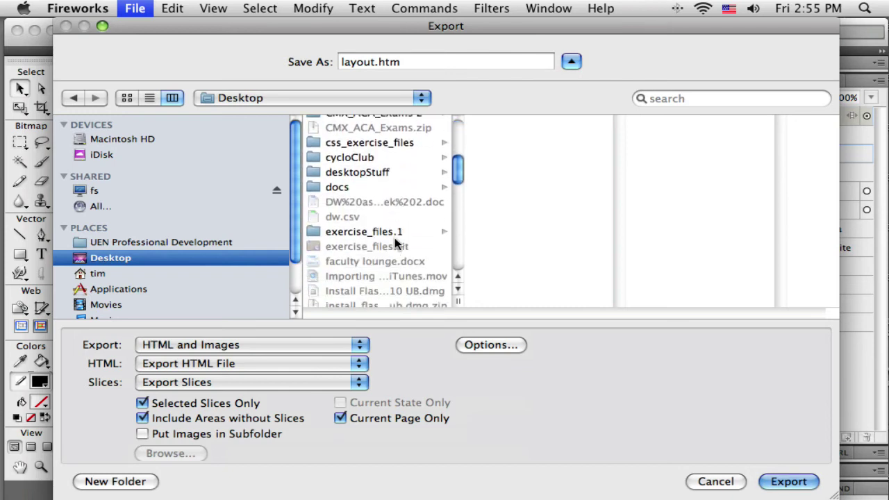
pyautogui.scroll(-5, 395, 241)
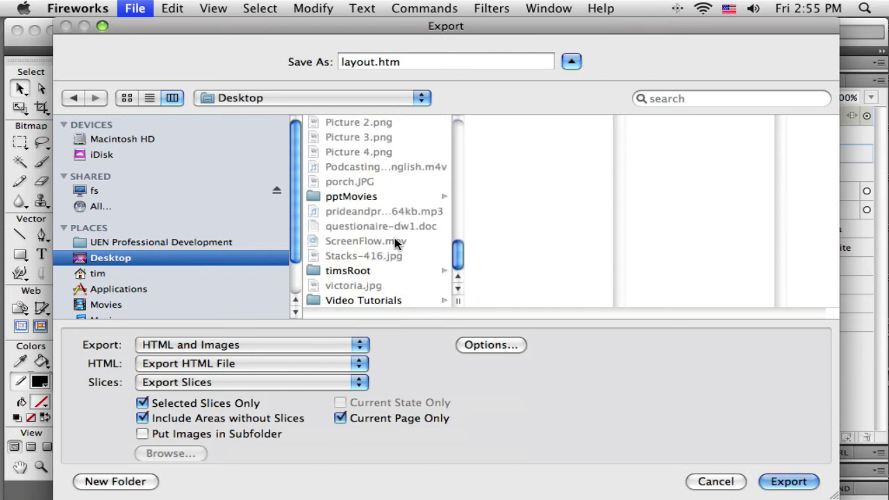
pyautogui.click(383, 274)
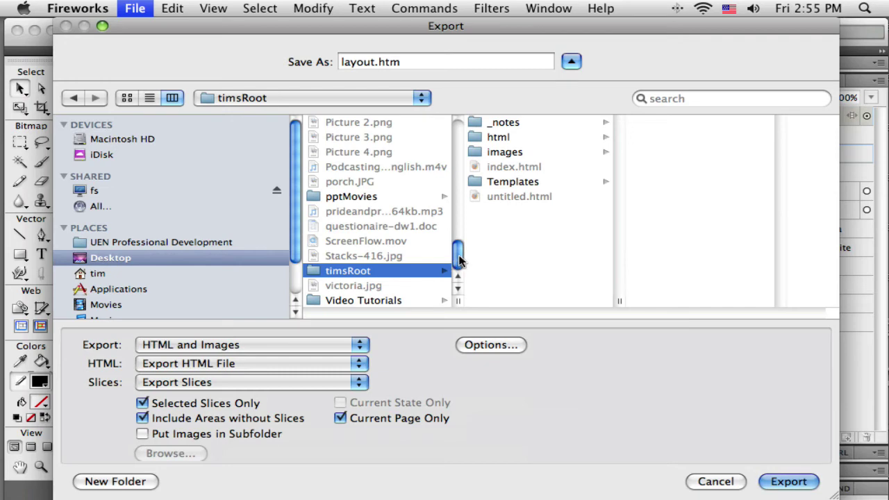
# Create a new folder named 'layout' inside timsRoot's images folder
pyautogui.moveTo(459, 260); pyautogui.dragTo(454, 298)
pyautogui.click(495, 152)
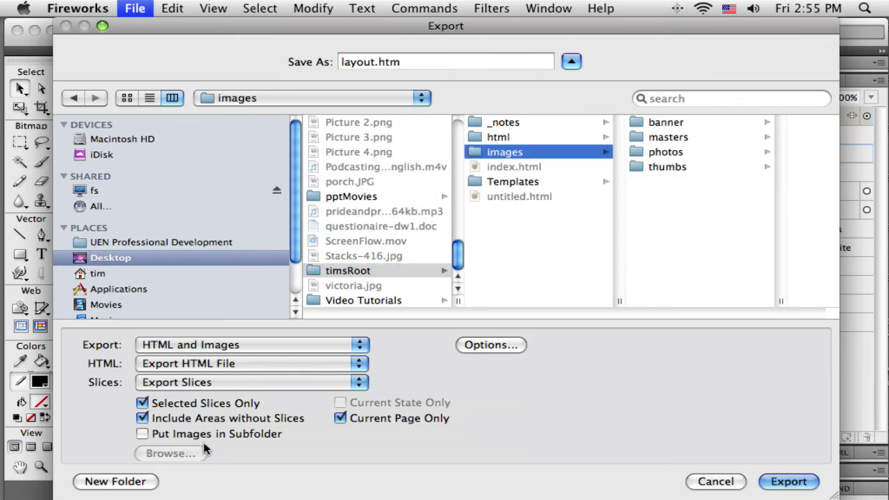
pyautogui.click(155, 482)
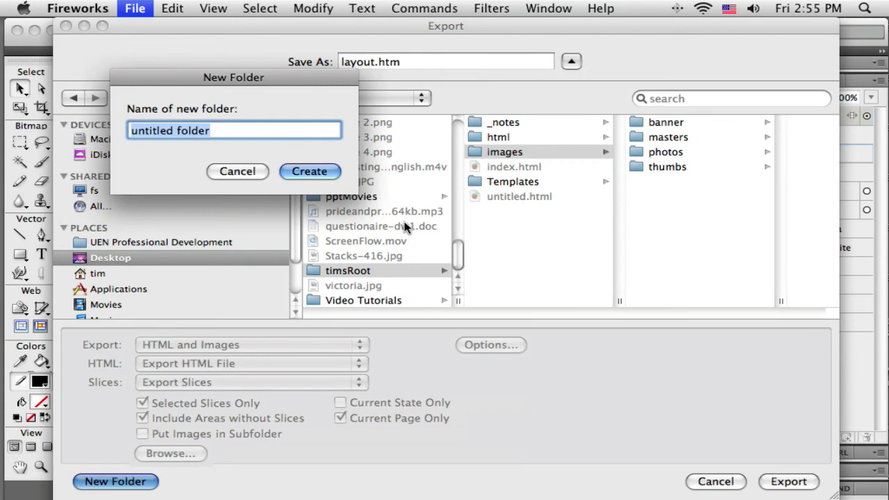
pyautogui.write('layout')
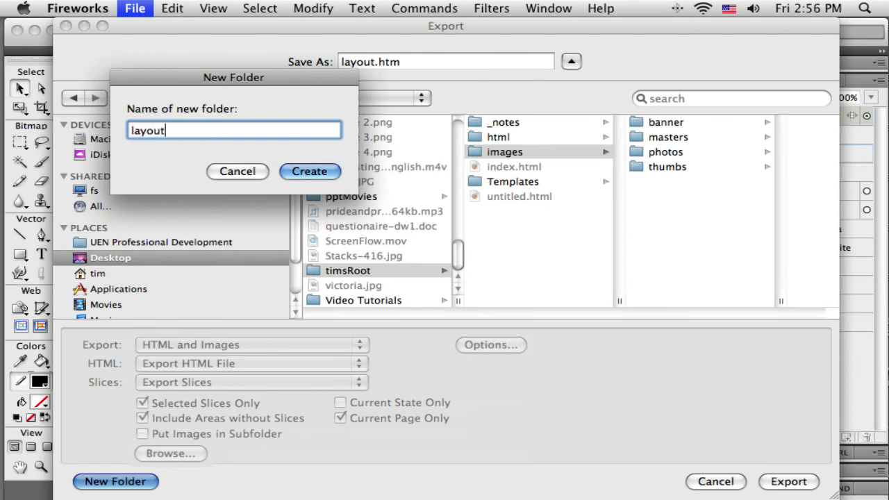
# Create the 'layout' folder and choose it as the export destination
pyautogui.click(313, 176)
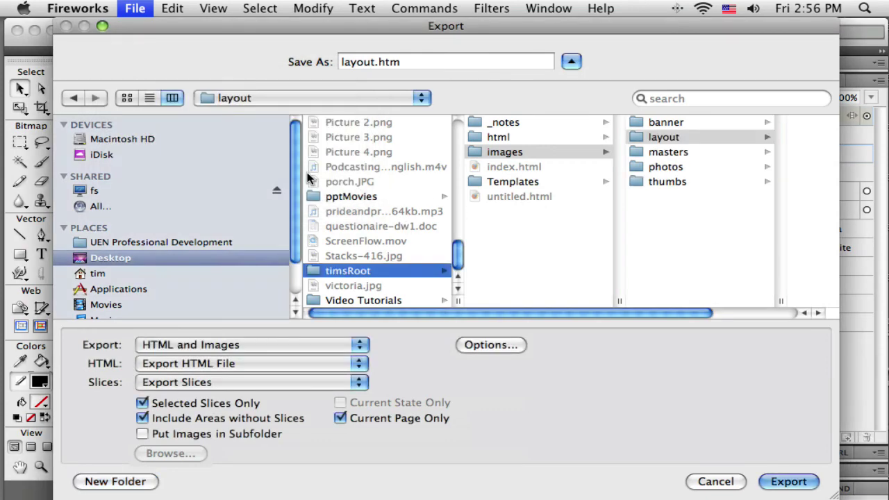
pyautogui.moveTo(343, 63); pyautogui.dragTo(378, 62)
pyautogui.click(657, 138)
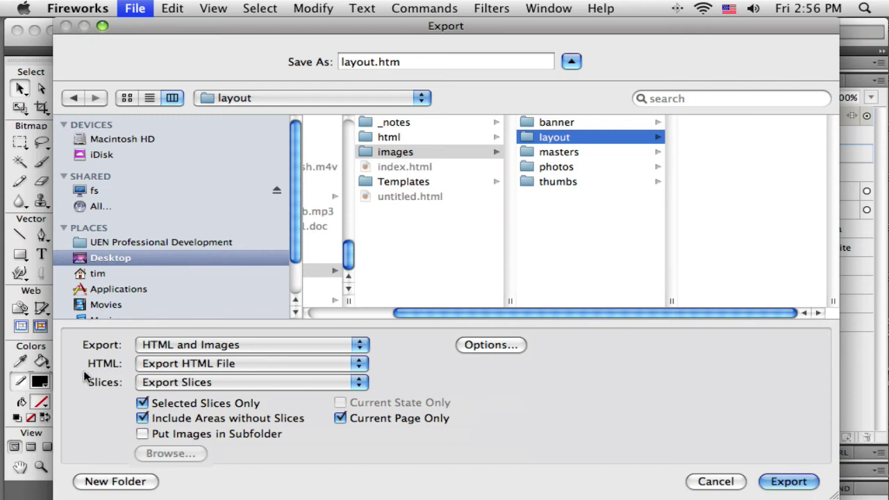
# Export HTML and Images for all slices, with Selected Slices Only unchecked
pyautogui.click(222, 344)
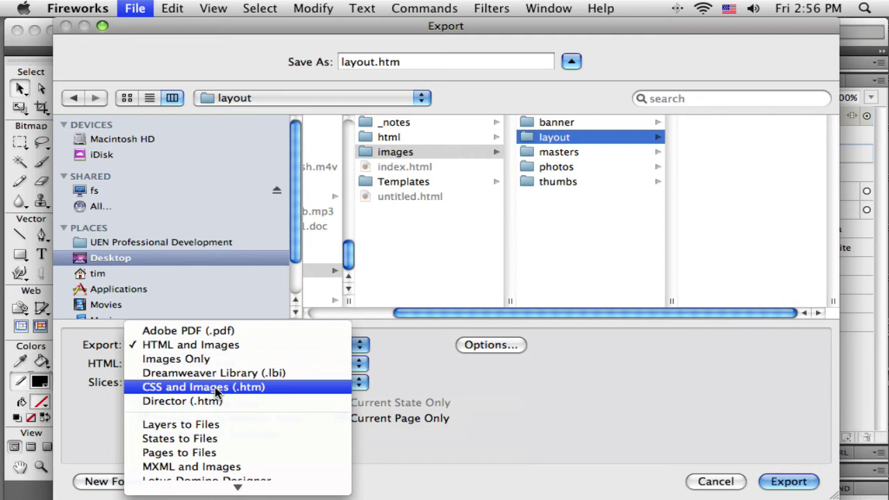
pyautogui.click(187, 349)
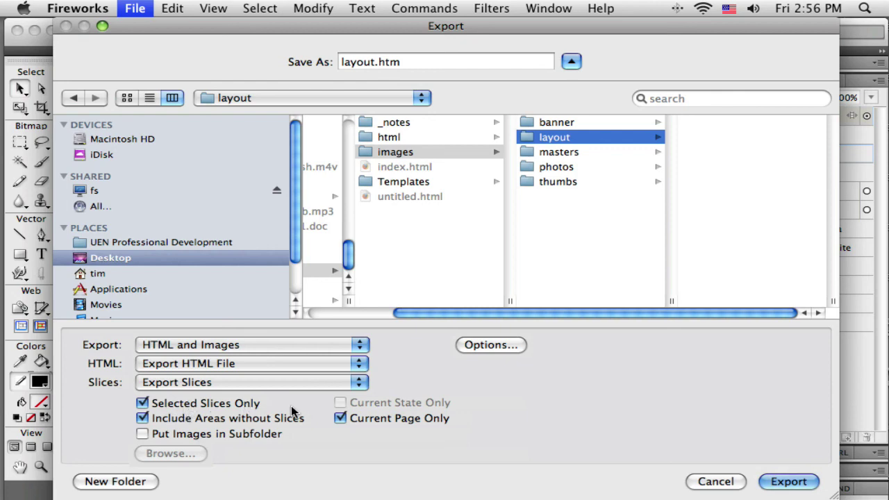
pyautogui.click(142, 403)
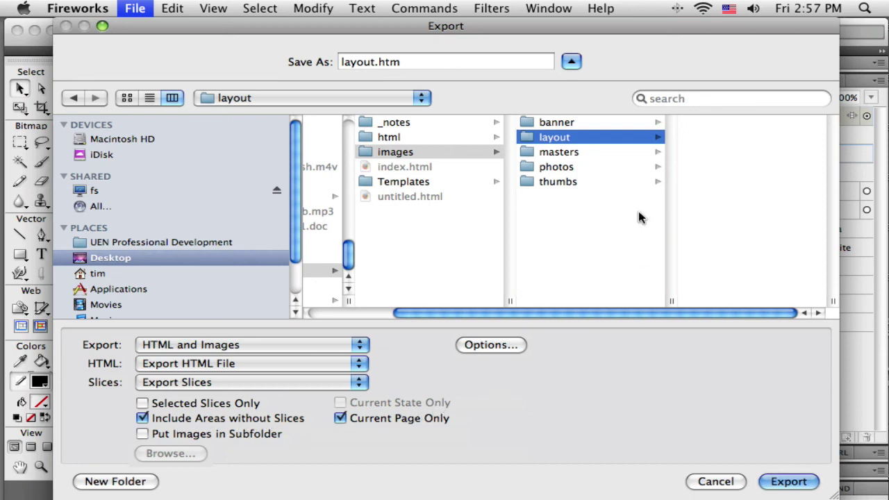
pyautogui.click(788, 482)
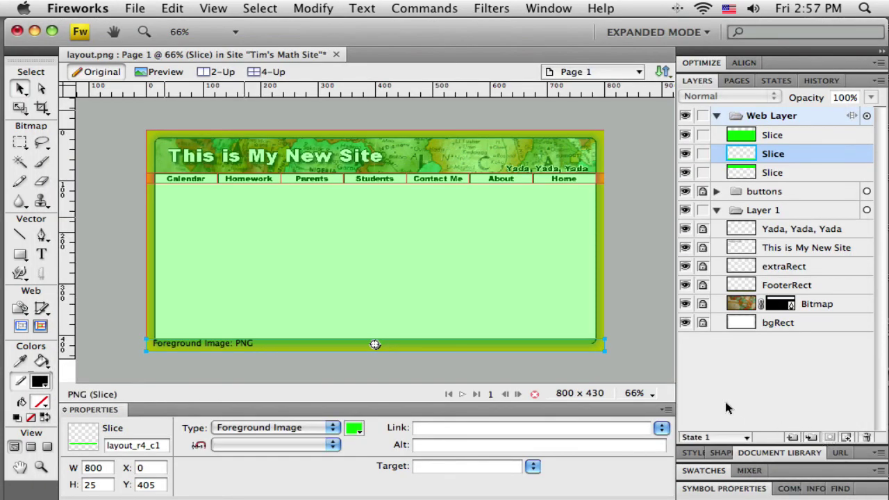
pyautogui.press('super+Tab')
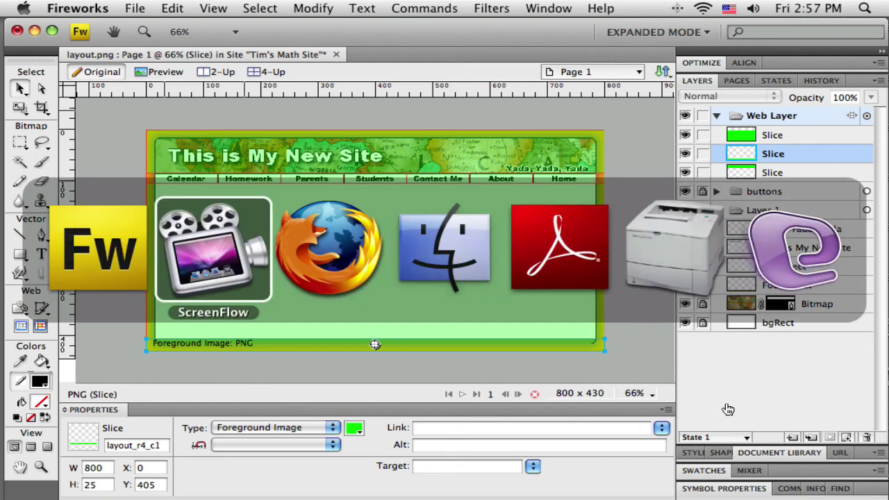
pyautogui.press('Tab')
pyautogui.press('Tab')
pyautogui.press('Tab')
pyautogui.press('Tab')
pyautogui.press('Tab')
pyautogui.press('Tab')
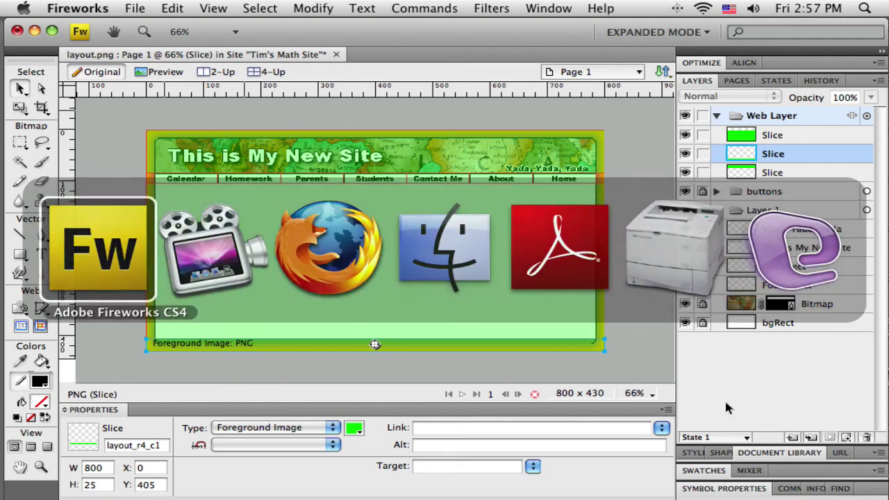